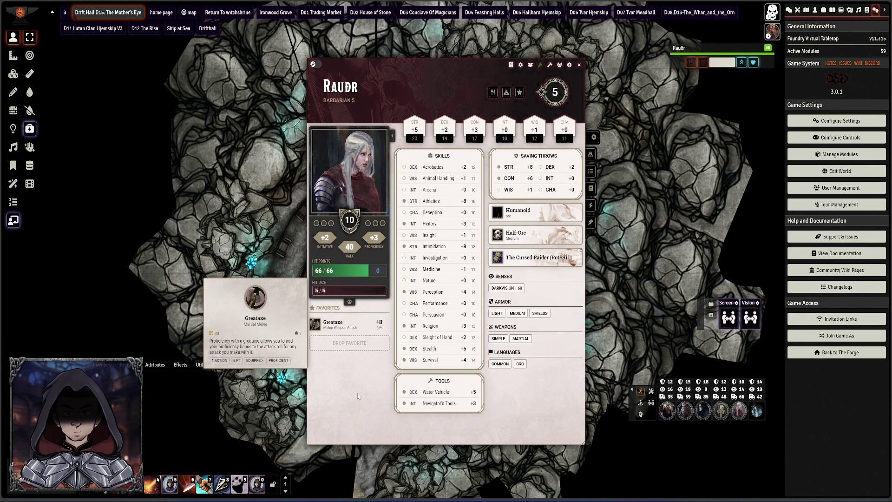
Step: Inspect the barbarian's character details, reading the Humanoid creature type and Half-Orc race descriptions
{"action": "mouse_move", "coordinate": [359, 325]}
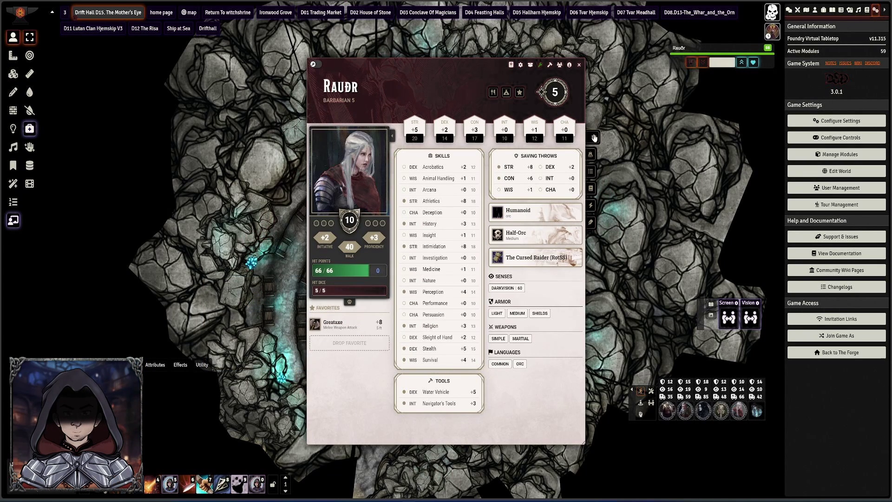
{"action": "left_click", "coordinate": [593, 155]}
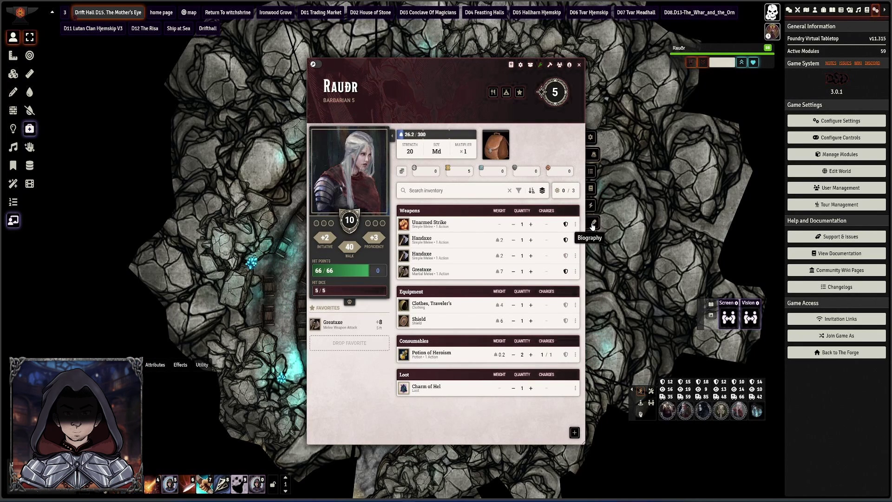
{"action": "left_click", "coordinate": [594, 138]}
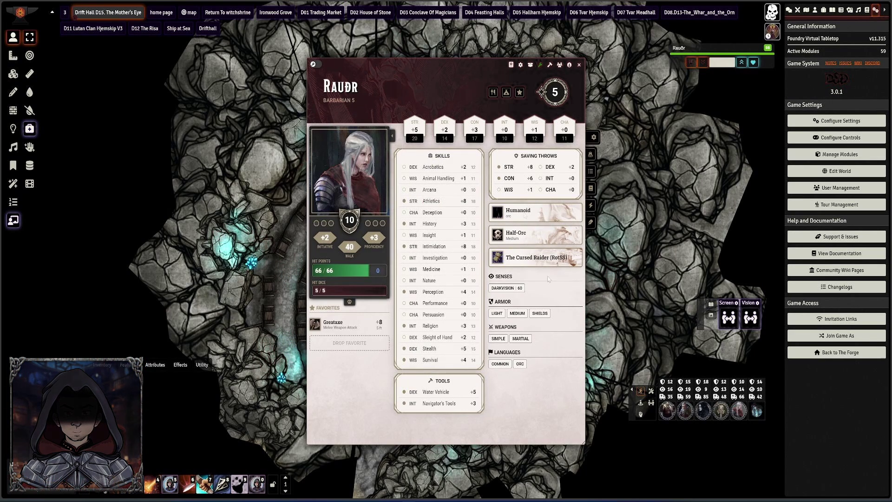
{"action": "mouse_move", "coordinate": [535, 219]}
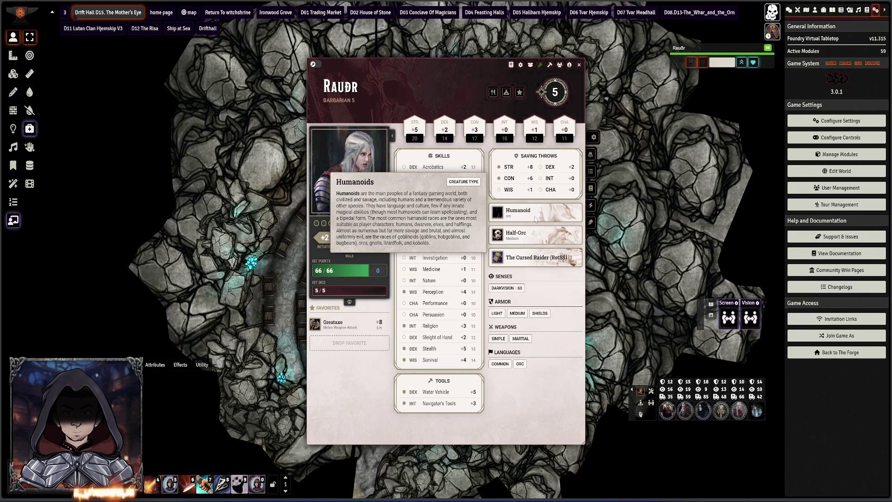
{"action": "mouse_move", "coordinate": [538, 238]}
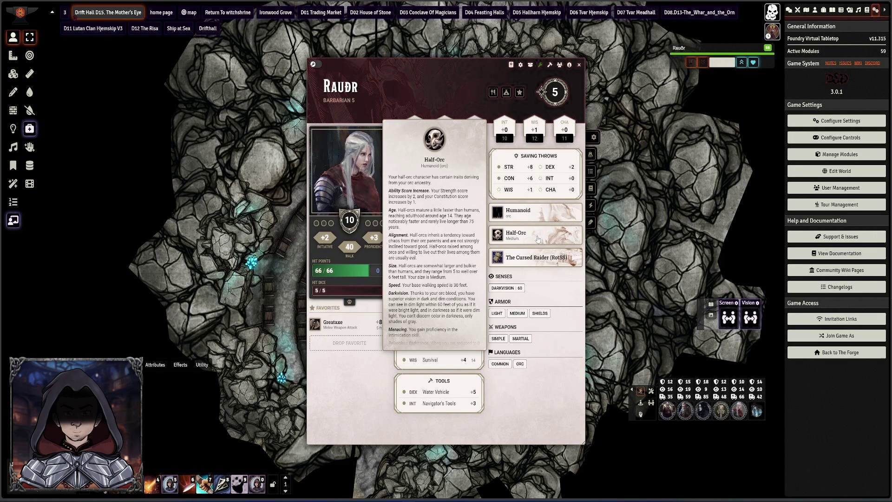
Step: Review the barbarian's inventory, reading the Unarmed Strike description and checking the contents of the Backpack
{"action": "left_click", "coordinate": [590, 154]}
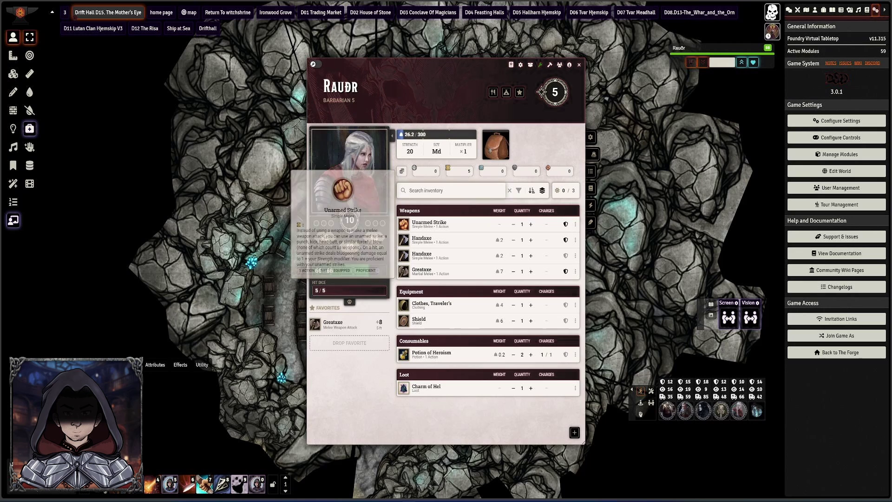
{"action": "mouse_move", "coordinate": [473, 232]}
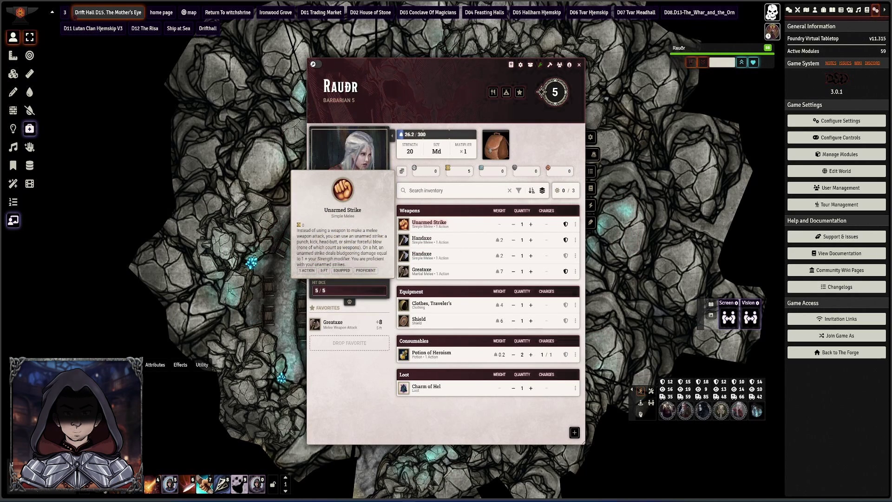
{"action": "left_click", "coordinate": [504, 150]}
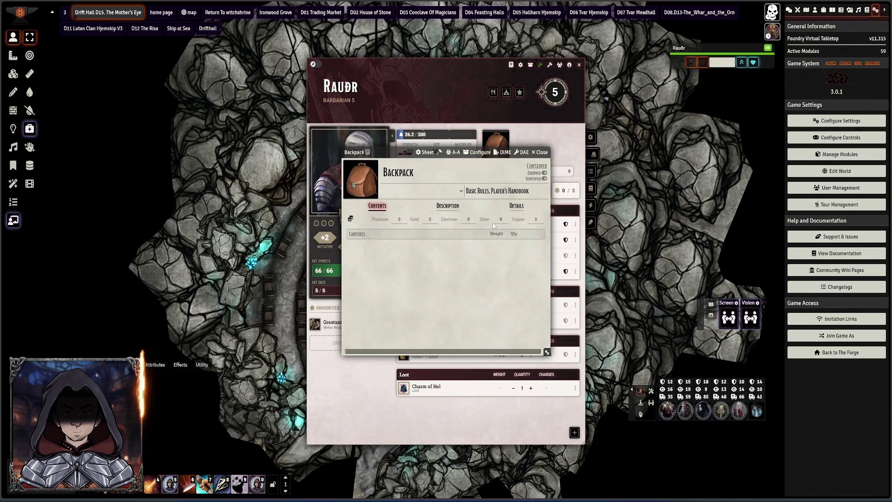
{"action": "left_click", "coordinate": [535, 153]}
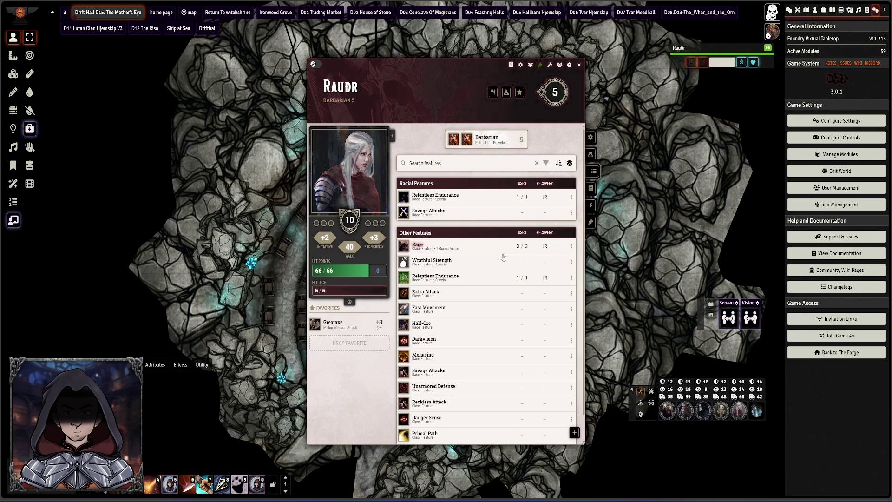
Step: Look through the barbarian's features and read the descriptions of Rage and Relentless Endurance
{"action": "scroll", "coordinate": [499, 293], "scroll_direction": "down", "scroll_amount": 1}
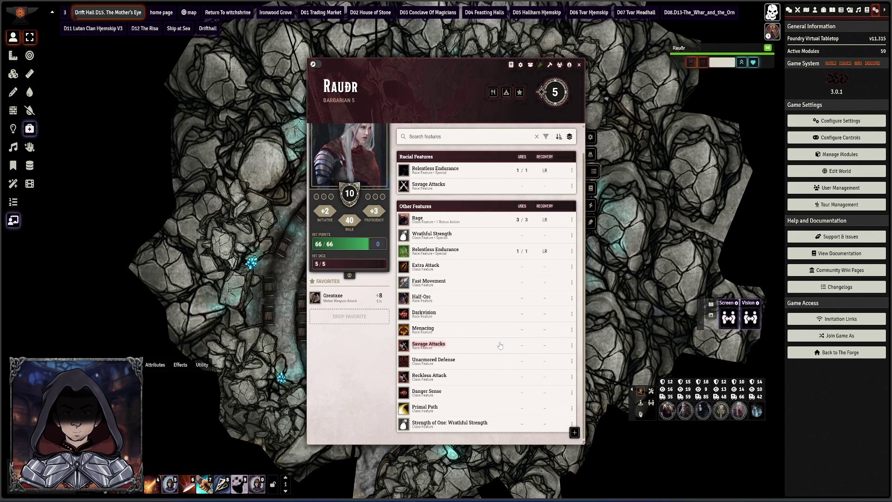
{"action": "scroll", "coordinate": [500, 345], "scroll_direction": "up", "scroll_amount": 1}
{"action": "mouse_move", "coordinate": [502, 253]}
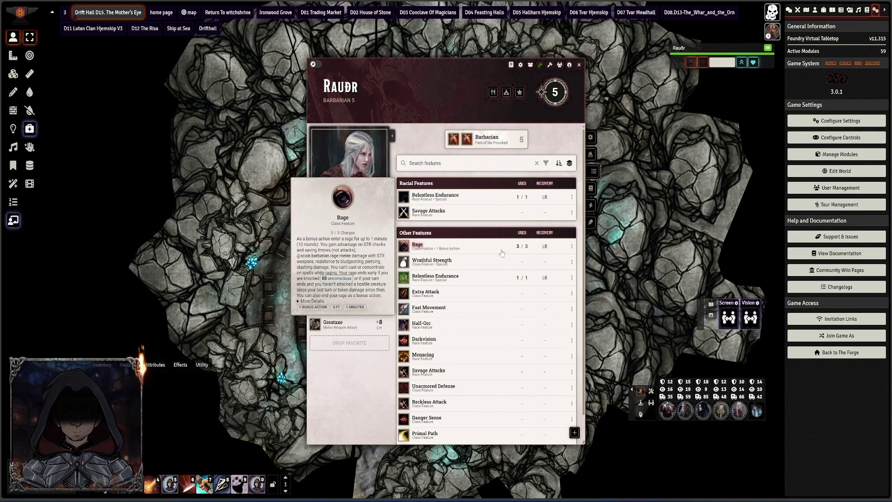
{"action": "mouse_move", "coordinate": [495, 281]}
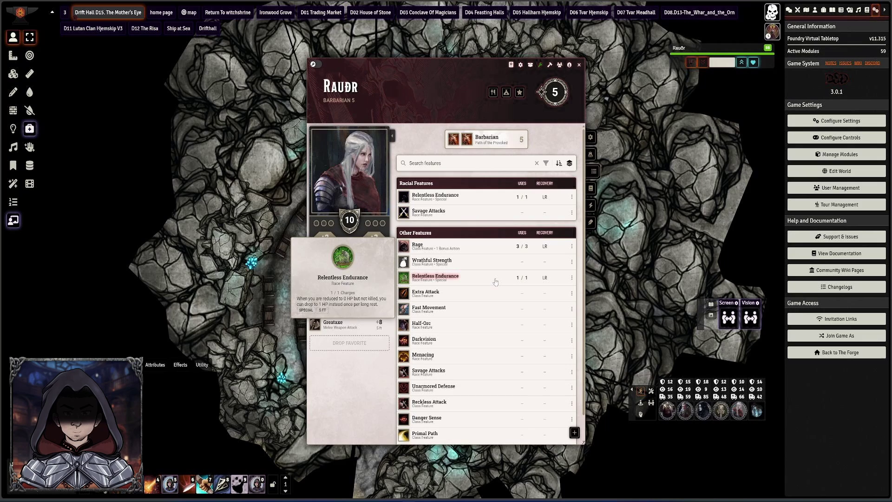
Step: Switch to the level 7 wizard's character sheet and look through the spell list
{"action": "key", "text": "Tab"}
{"action": "key", "text": "Tab"}
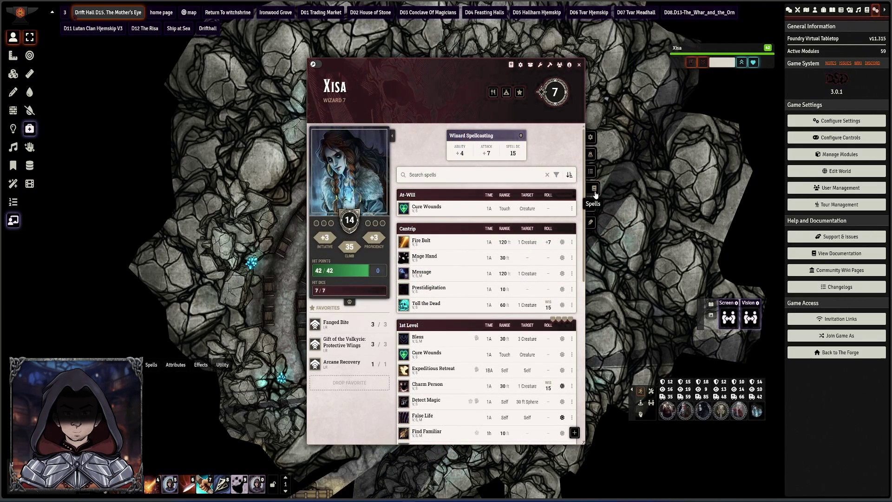
{"action": "scroll", "coordinate": [514, 304], "scroll_direction": "down", "scroll_amount": 10}
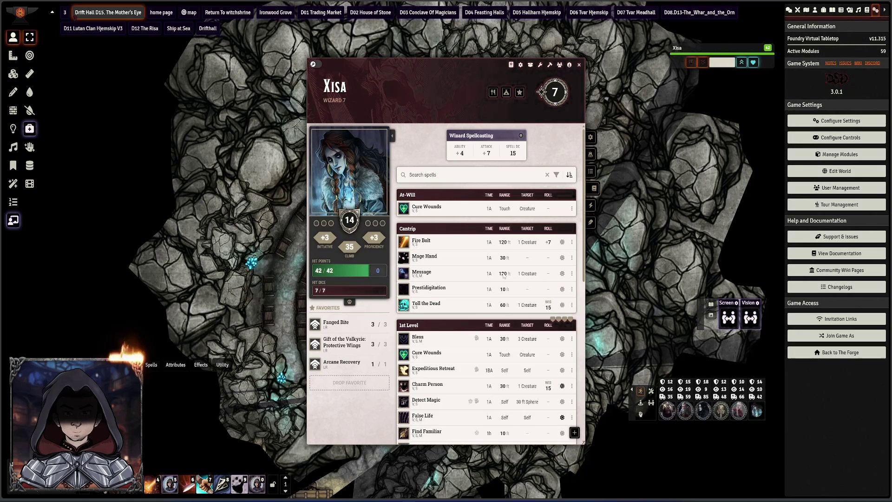
{"action": "key", "text": "Tab"}
Step: Review the barbarian's effects, the Exhaustion condition description and the biography, and close the sheet
{"action": "left_click", "coordinate": [593, 207]}
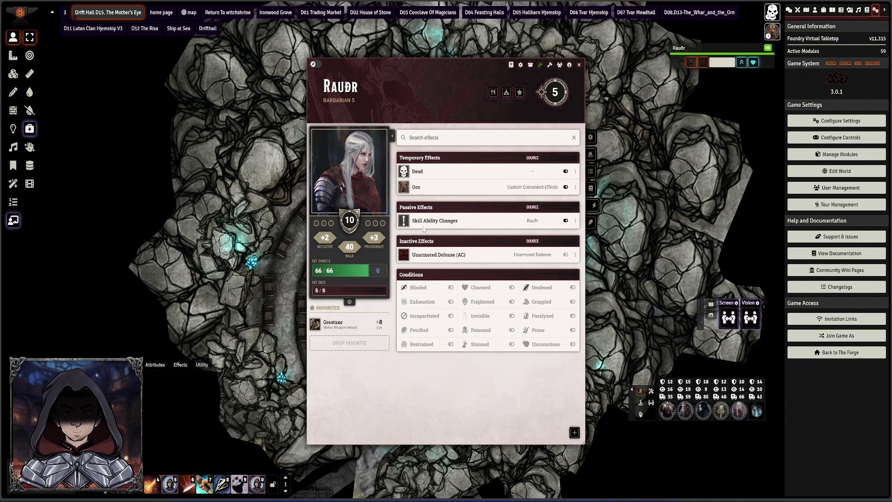
{"action": "mouse_move", "coordinate": [427, 289]}
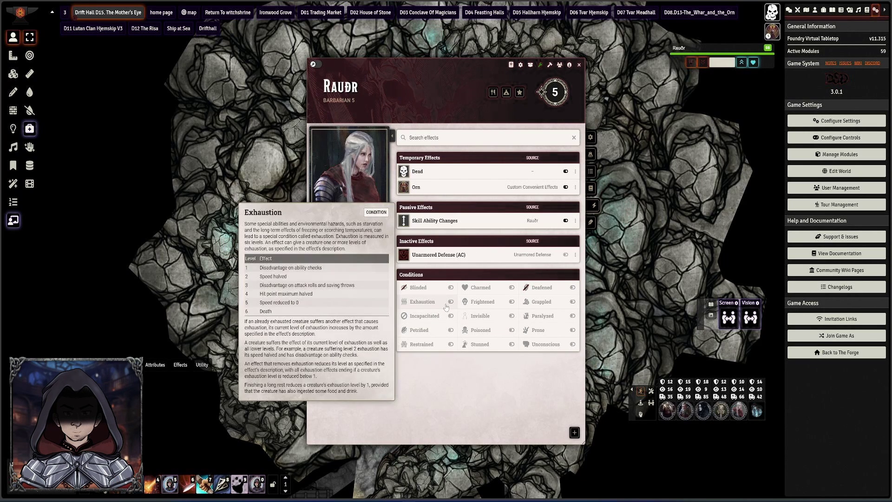
{"action": "mouse_move", "coordinate": [449, 304]}
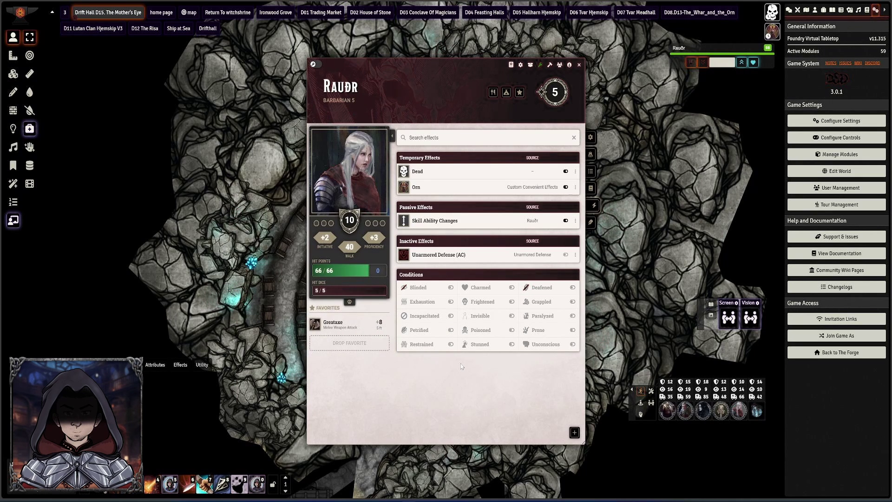
{"action": "left_click", "coordinate": [593, 223]}
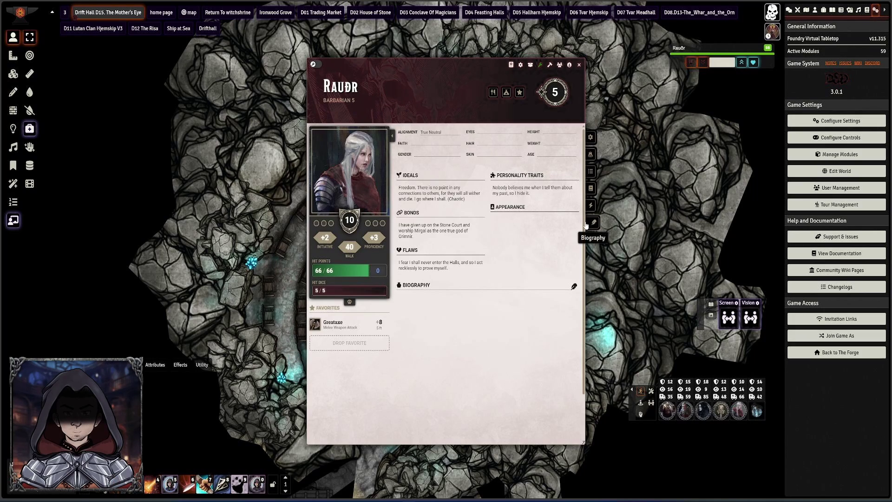
{"action": "key", "text": "Escape"}
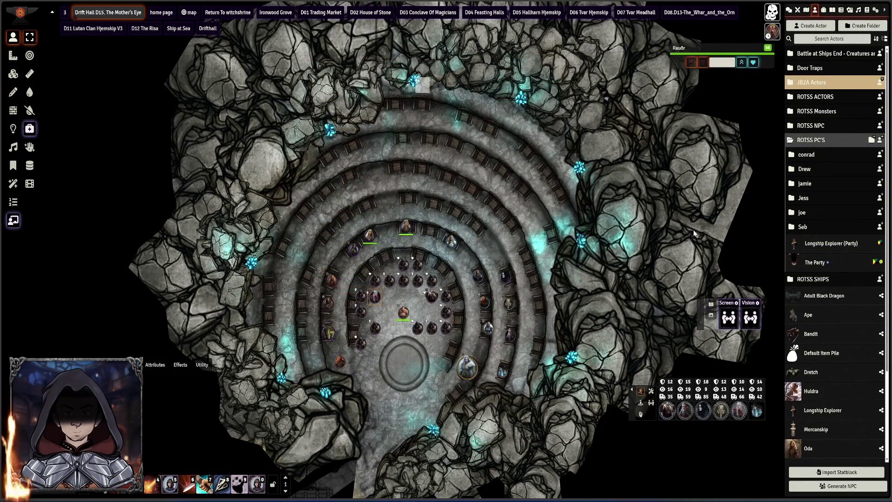
Step: Check the primary party option for The Party in the actor list and show the group's inventory
{"action": "left_click", "coordinate": [800, 264]}
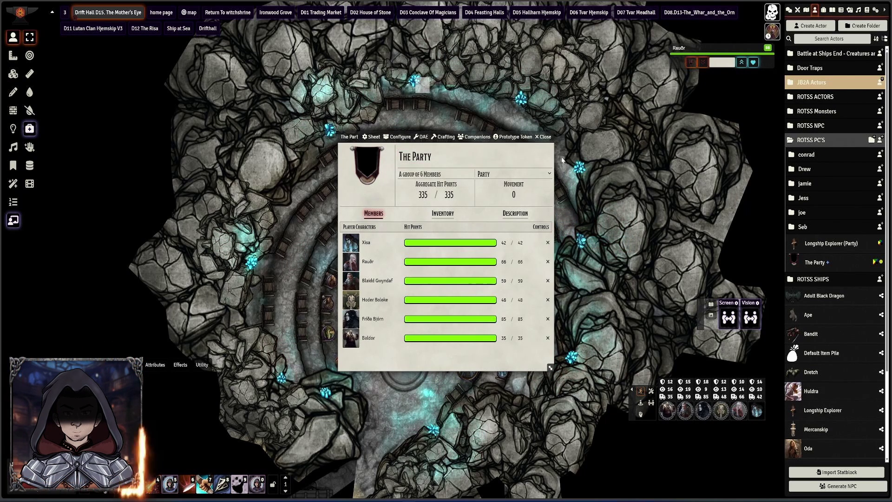
{"action": "left_click", "coordinate": [542, 136]}
{"action": "right_click", "coordinate": [812, 261]}
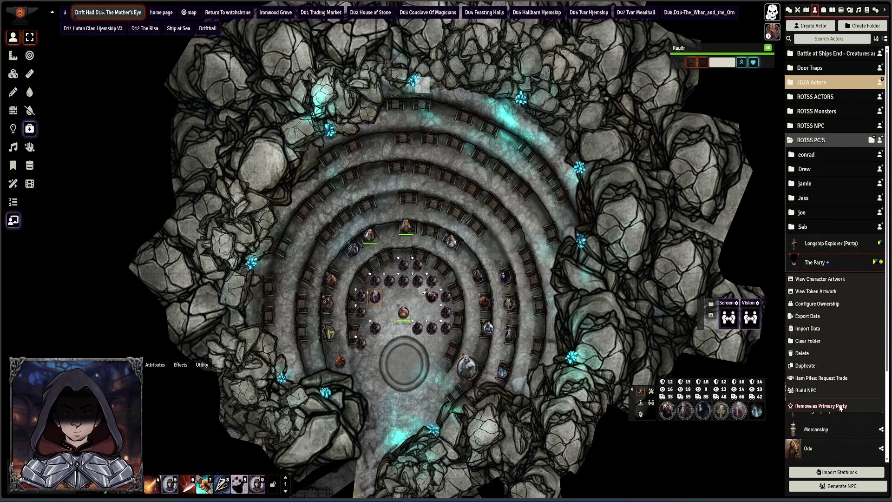
{"action": "left_click", "coordinate": [766, 325]}
{"action": "left_click", "coordinate": [815, 262]}
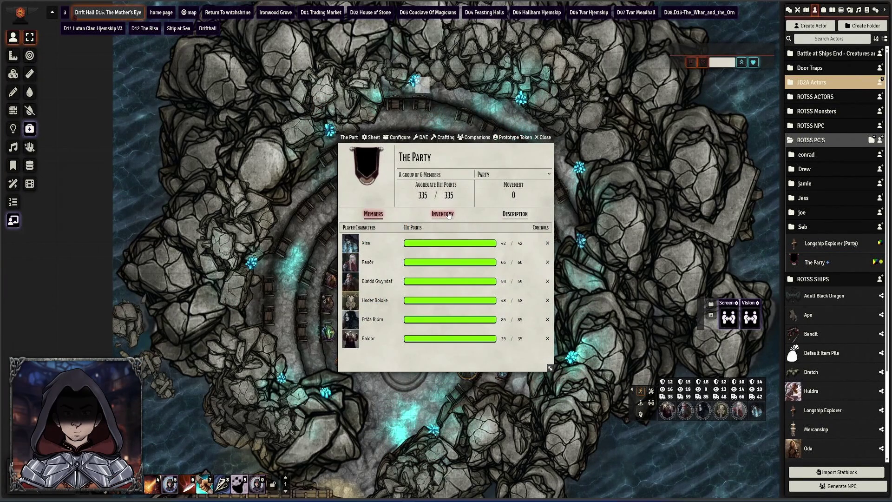
{"action": "left_click", "coordinate": [447, 214]}
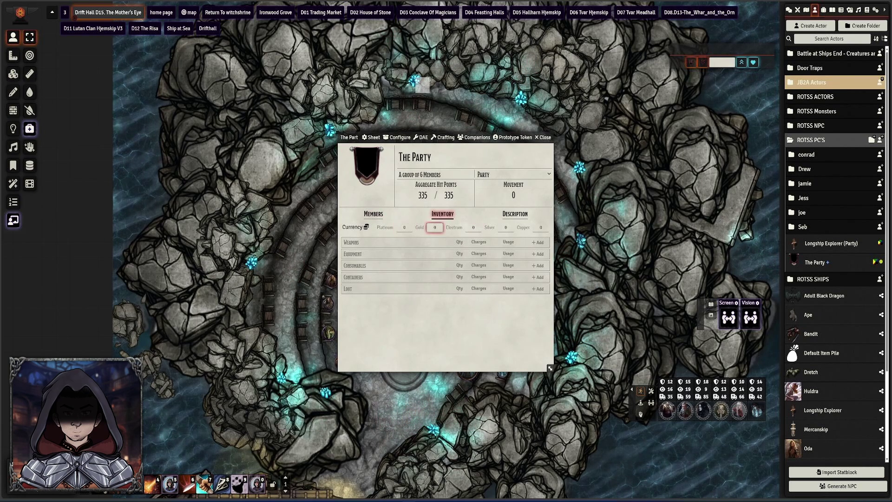
Step: Open the Treasure page of the Examples of inline rolls journal and place the journal beside the party sheet
{"action": "left_click", "coordinate": [832, 9]}
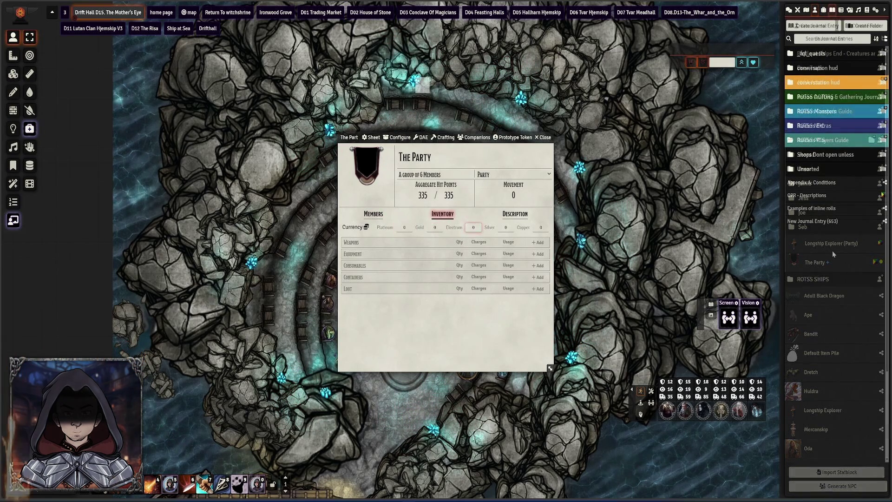
{"action": "left_click", "coordinate": [817, 208]}
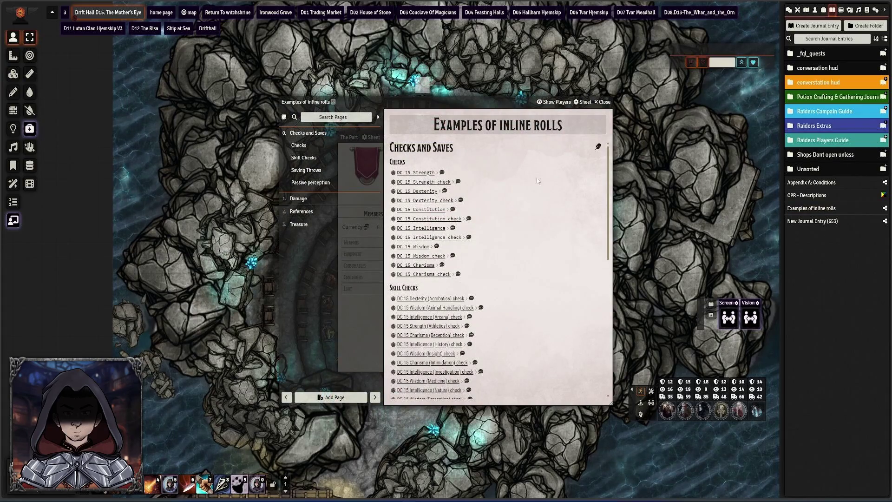
{"action": "left_click_drag", "start_coordinate": [445, 105], "coordinate": [250, 110]}
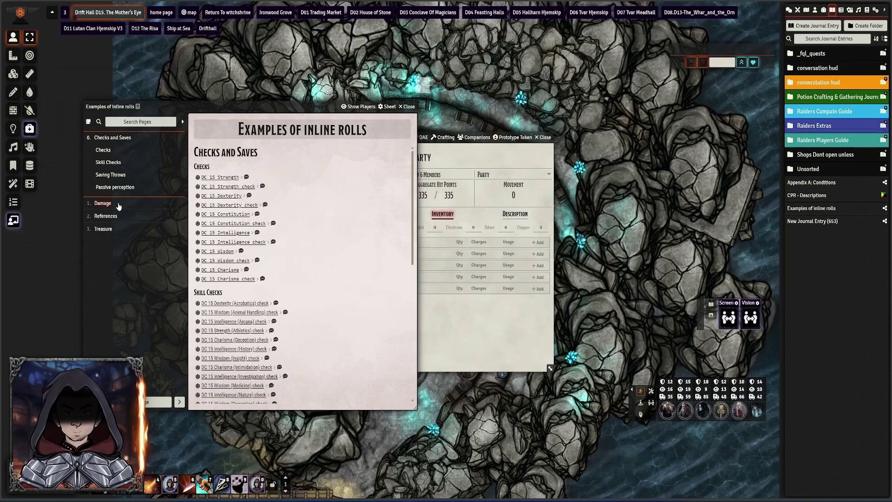
{"action": "left_click", "coordinate": [103, 229]}
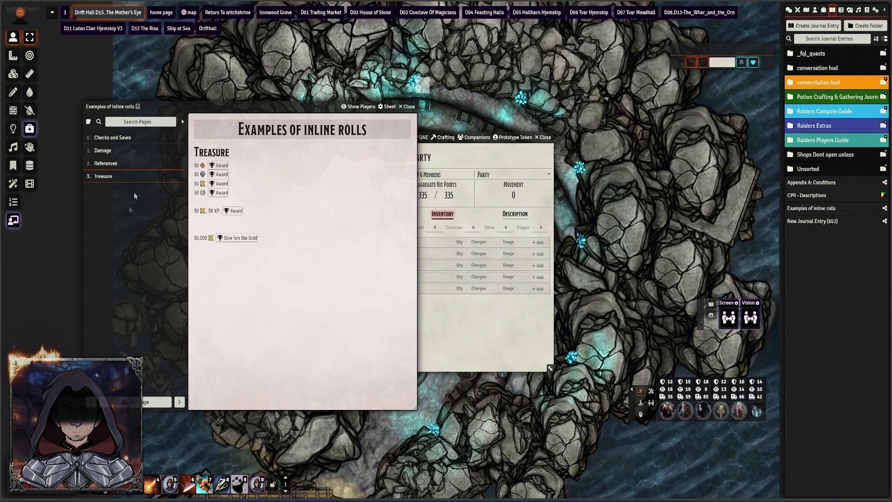
{"action": "left_click_drag", "start_coordinate": [248, 109], "coordinate": [175, 109]}
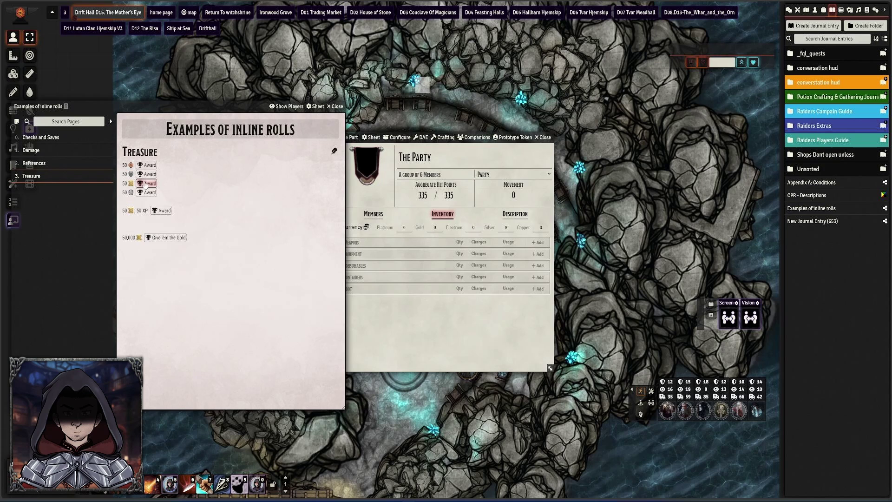
Step: Award 50 gold to The Party using the journal's inline gold award
{"action": "left_click", "coordinate": [147, 185]}
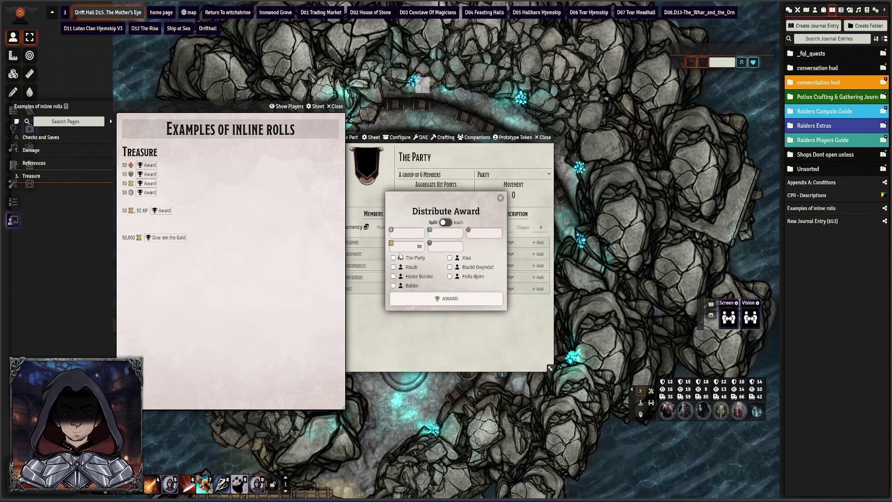
{"action": "left_click", "coordinate": [446, 222]}
{"action": "left_click", "coordinate": [393, 258]}
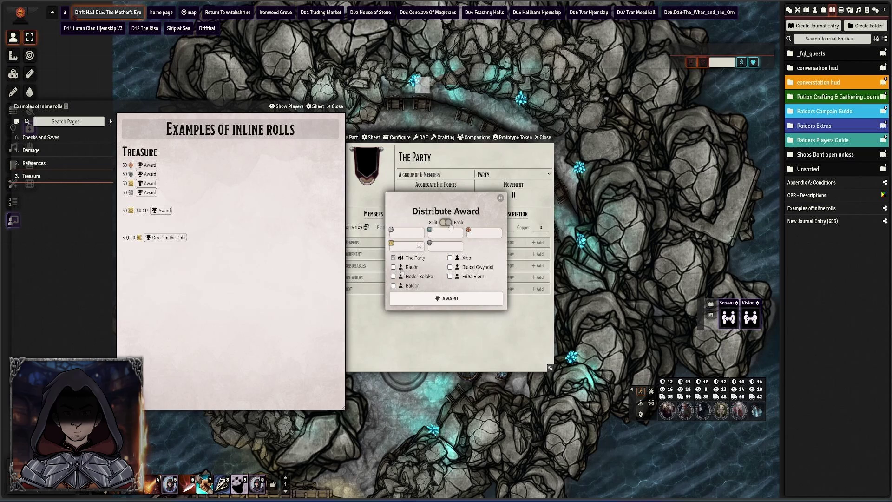
{"action": "left_click", "coordinate": [426, 301]}
Step: Award The Party 50 platinum and a further 50 gold from the Treasure page
{"action": "left_click", "coordinate": [435, 227]}
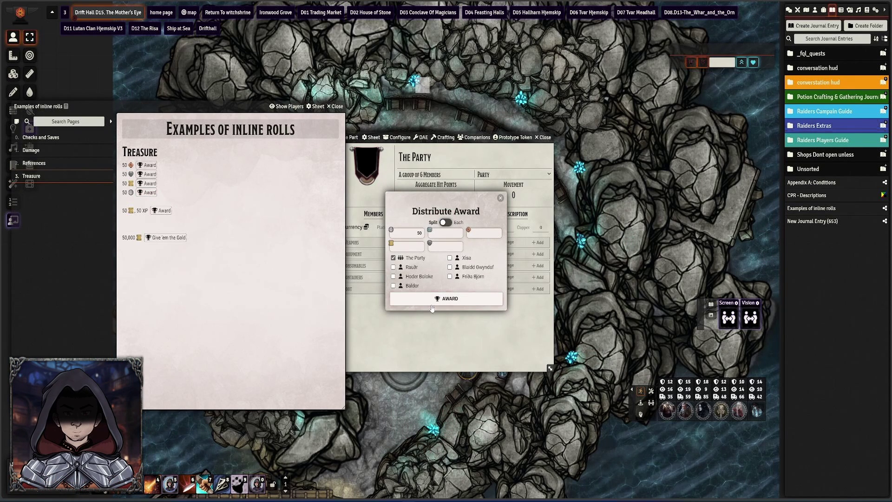
{"action": "left_click", "coordinate": [431, 300]}
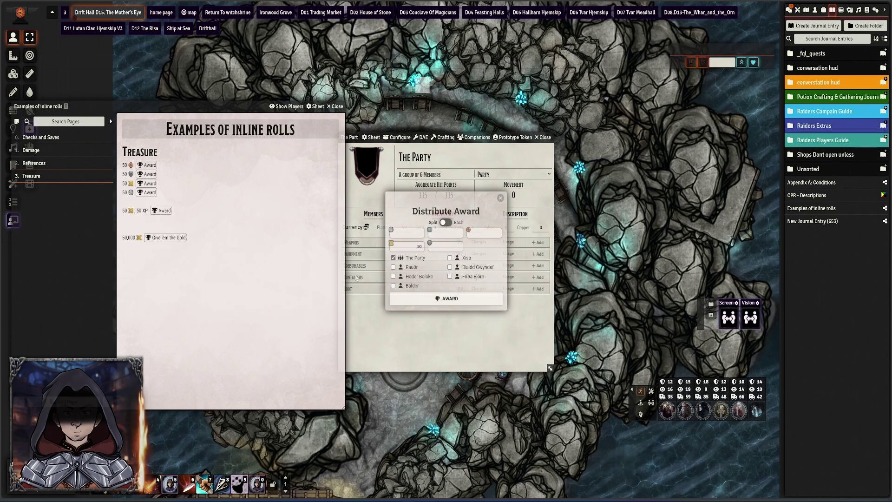
{"action": "left_click", "coordinate": [432, 300]}
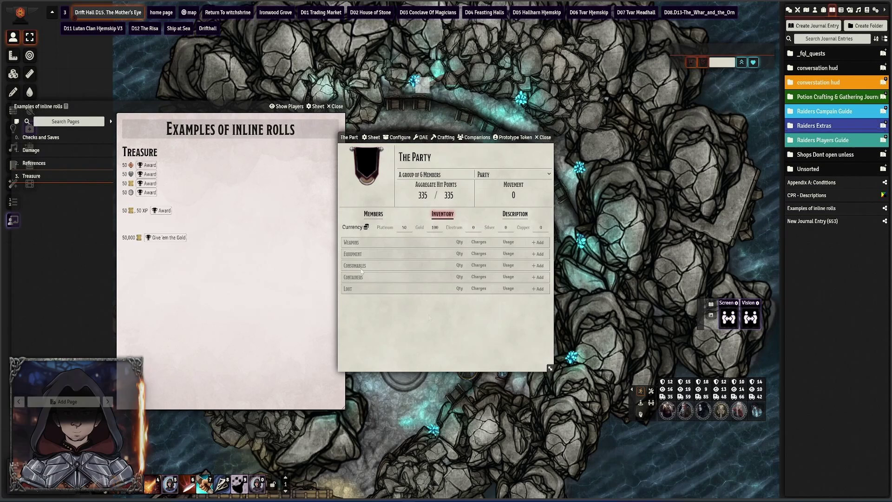
Step: Open the party's currency manager and show the Checks and Saves page of the Examples of inline rolls journal
{"action": "left_click", "coordinate": [366, 227]}
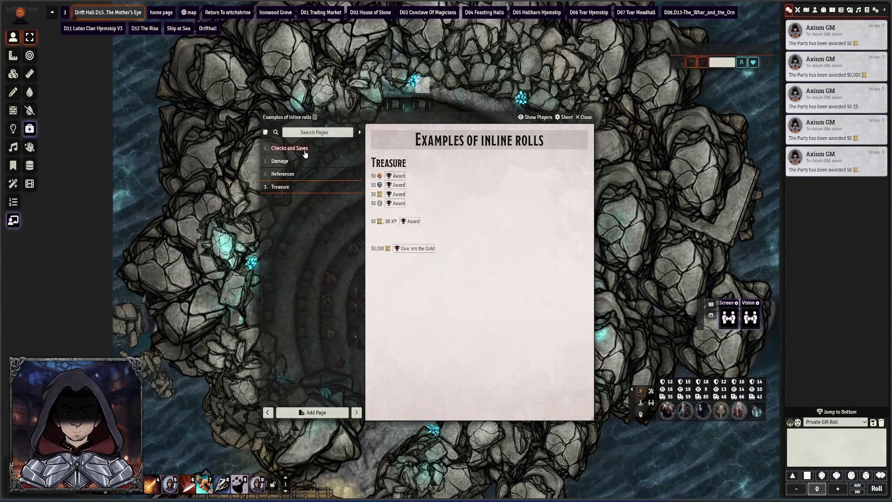
{"action": "left_click", "coordinate": [304, 148]}
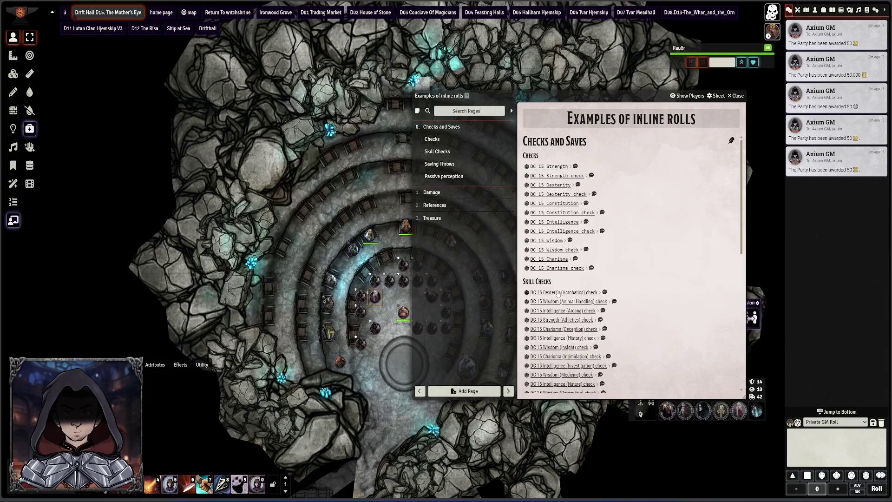
Step: Request a DC 15 Strength check in chat from the Checks and Saves page and roll it for Rauðr
{"action": "left_click", "coordinate": [560, 176]}
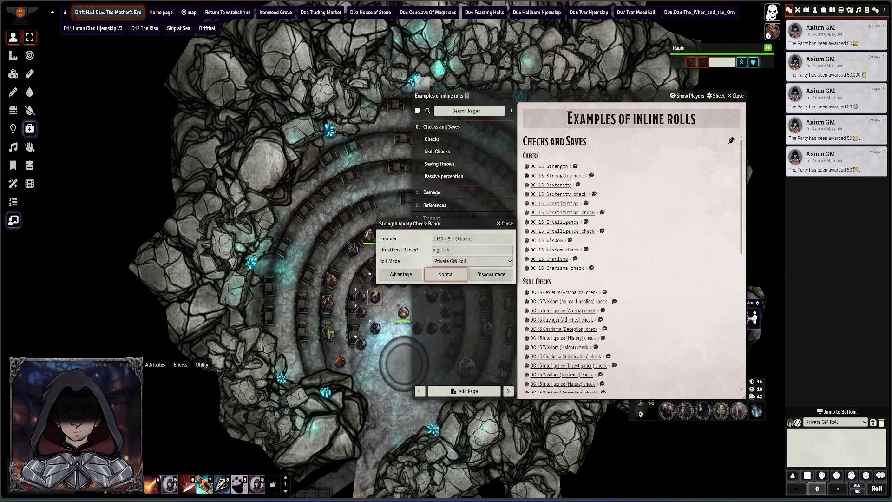
{"action": "left_click", "coordinate": [507, 223]}
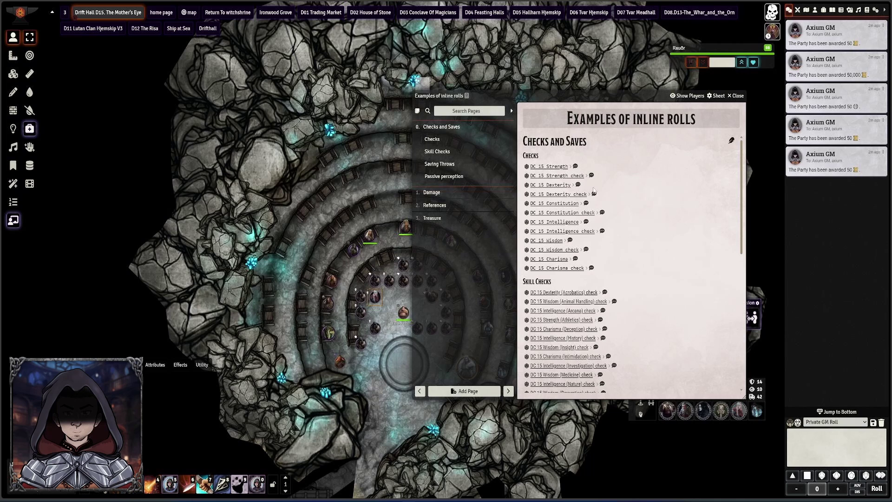
{"action": "left_click", "coordinate": [591, 176]}
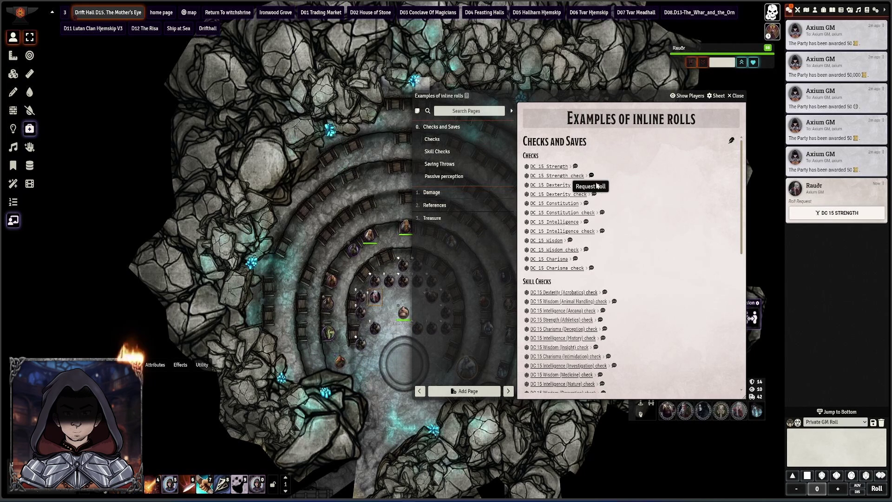
{"action": "left_click", "coordinate": [823, 214]}
{"action": "key", "text": "Escape"}
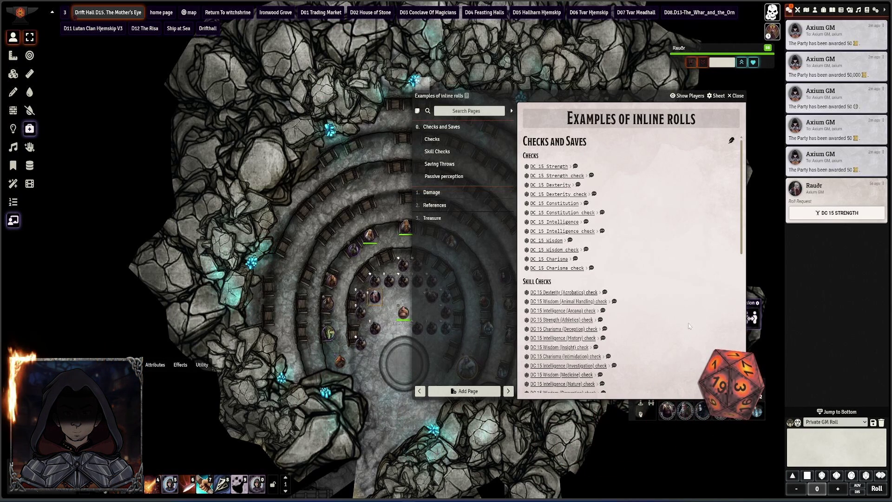
Step: Preview the party's DC 15 passive Wisdom (Perception) results and roll 2d6 fire damage from the journal's Damage page
{"action": "scroll", "coordinate": [571, 164], "scroll_direction": "down", "scroll_amount": 6}
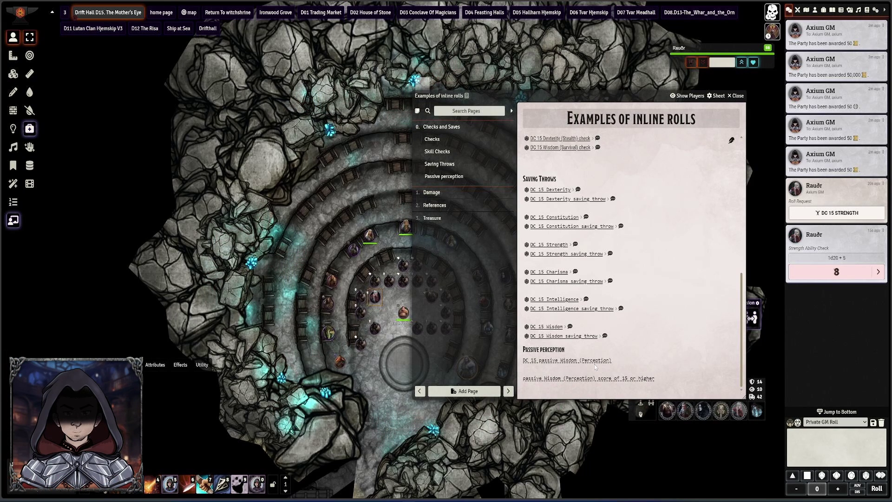
{"action": "mouse_move", "coordinate": [595, 366]}
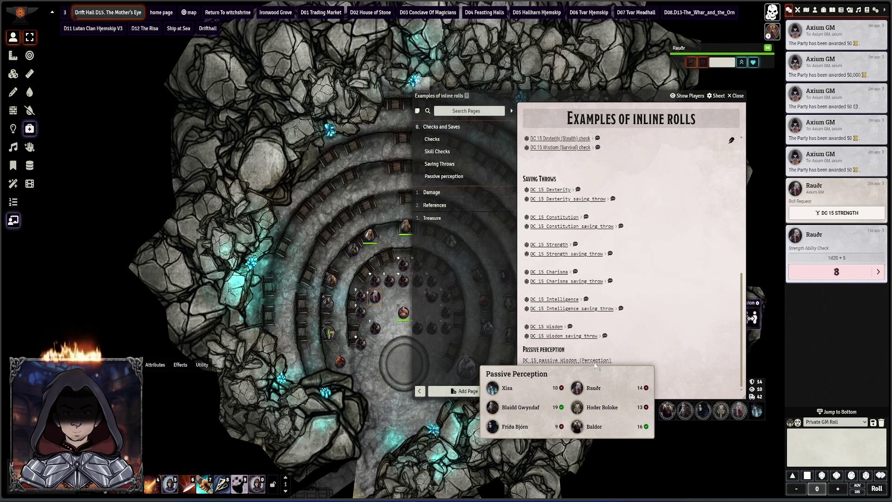
{"action": "left_click", "coordinate": [431, 192]}
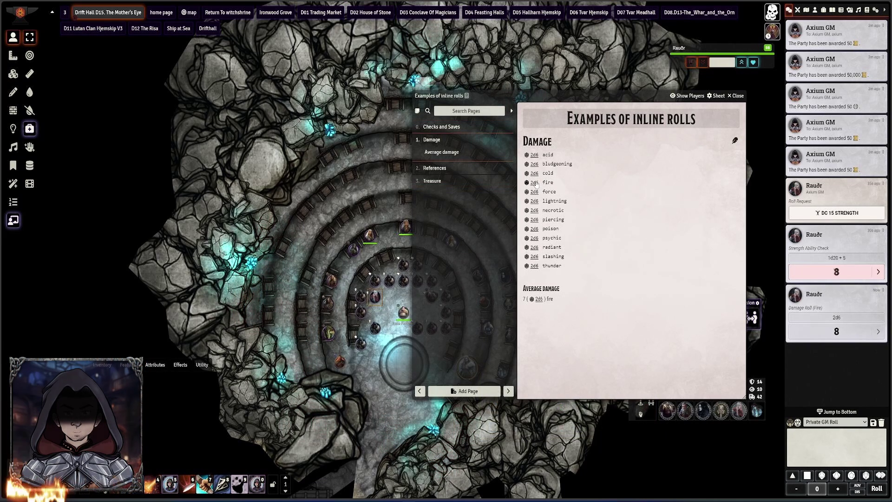
{"action": "left_click", "coordinate": [534, 182]}
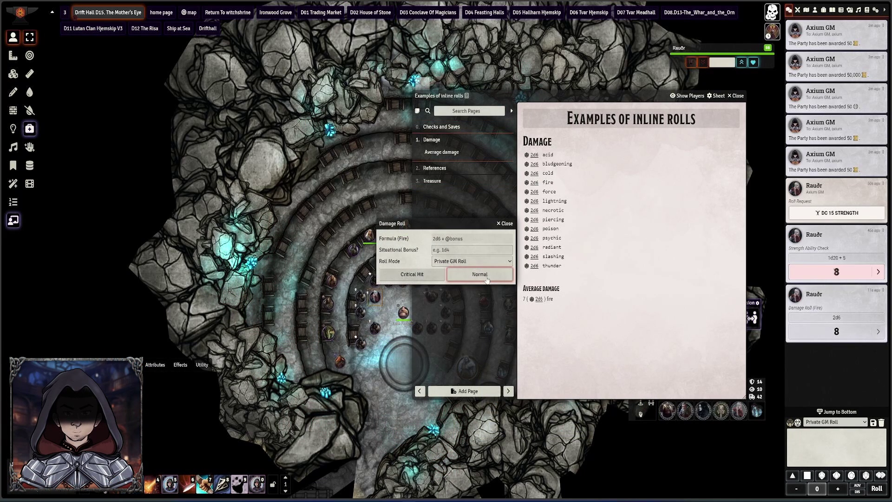
{"action": "left_click", "coordinate": [487, 277]}
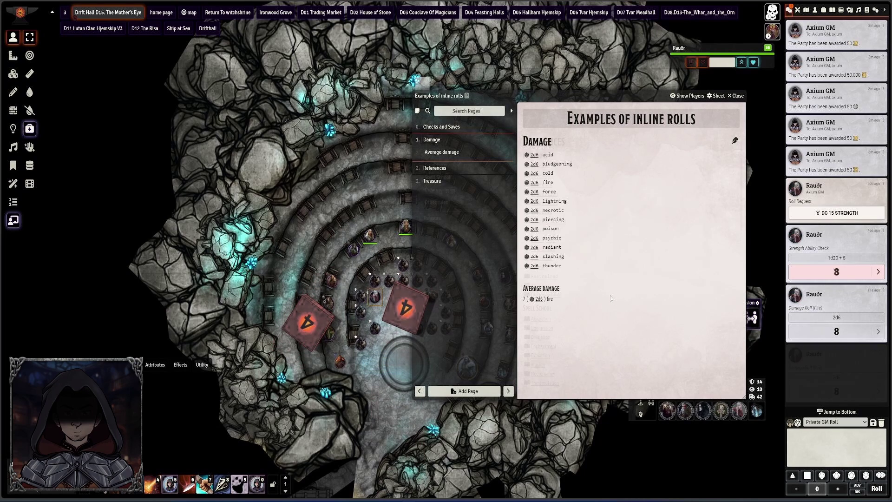
Step: Browse the References page and preview the rules for conditions such as Frightened and Invisible, spell schools and creature types
{"action": "left_click", "coordinate": [434, 168]}
{"action": "mouse_move", "coordinate": [544, 207]}
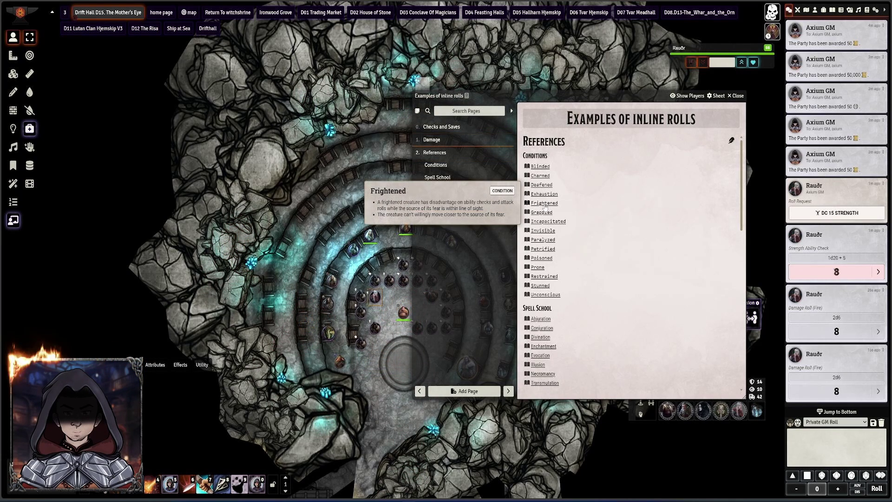
{"action": "mouse_move", "coordinate": [547, 223]}
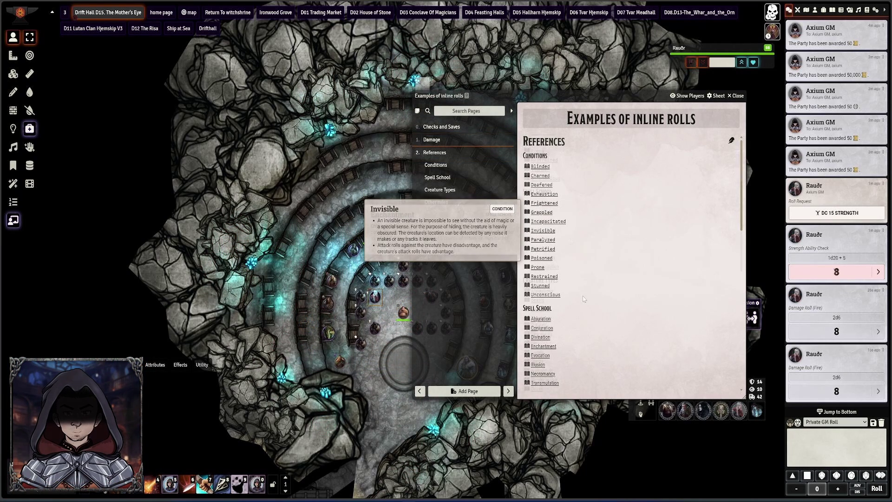
{"action": "scroll", "coordinate": [548, 227], "scroll_direction": "down", "scroll_amount": 2}
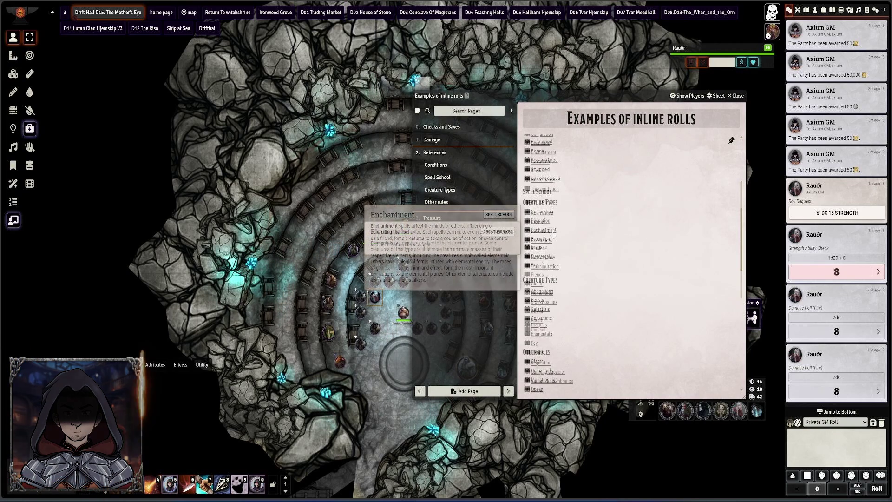
{"action": "scroll", "coordinate": [553, 251], "scroll_direction": "down", "scroll_amount": 2}
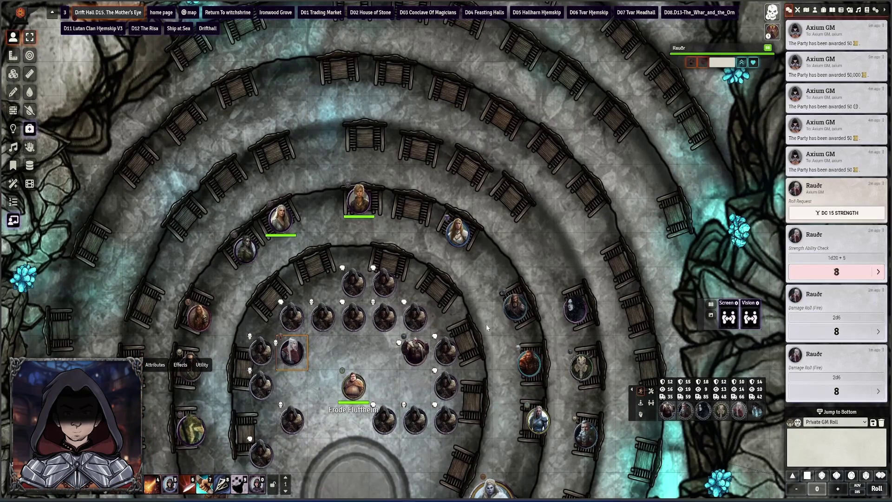
Step: Open Rauðr's token configuration and show its appearance settings
{"action": "double_click", "coordinate": [515, 306]}
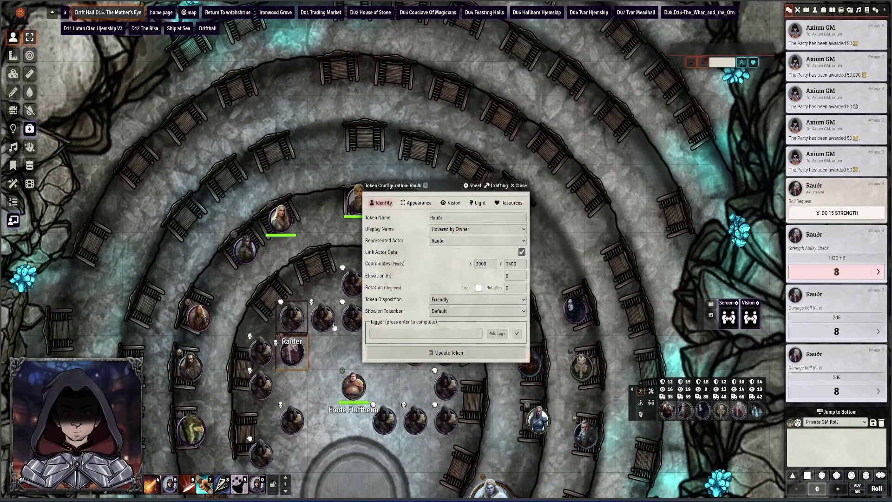
{"action": "left_click", "coordinate": [418, 203]}
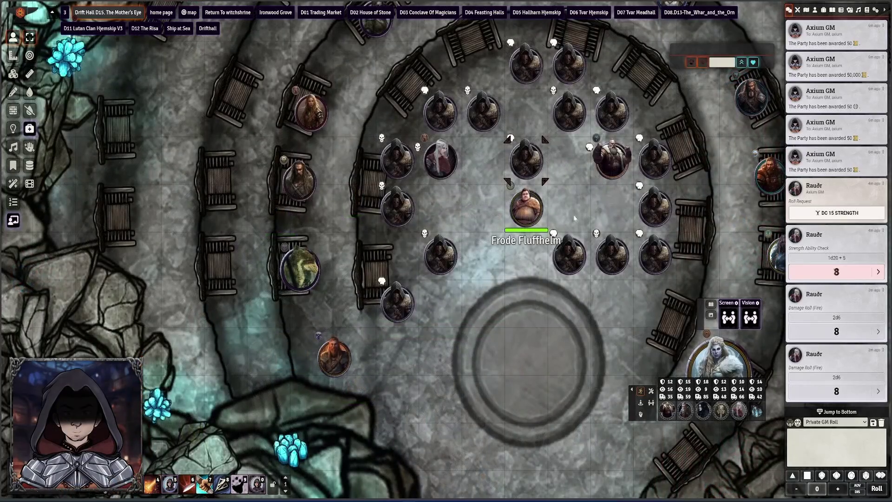
Step: Use the Skeggøx attack from Frode Fluffhelm's features and roll the attack against the targeted Raider
{"action": "double_click", "coordinate": [529, 221]}
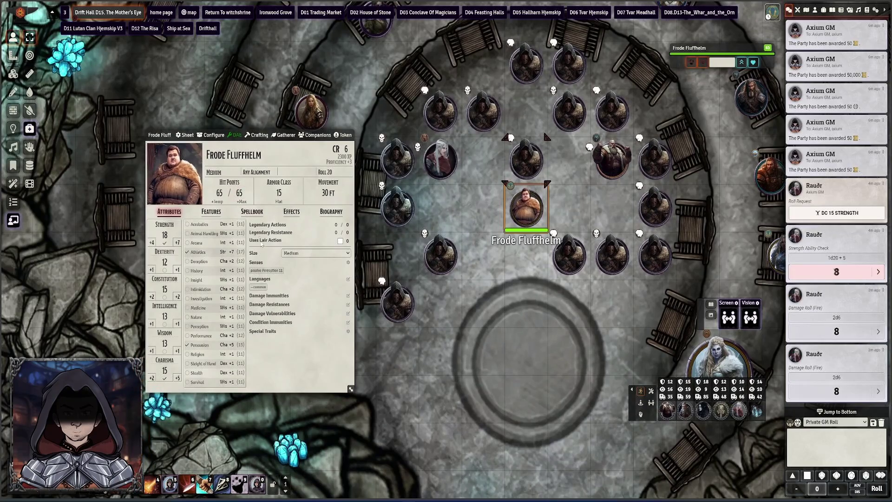
{"action": "left_click", "coordinate": [211, 211]}
{"action": "left_click", "coordinate": [155, 244]}
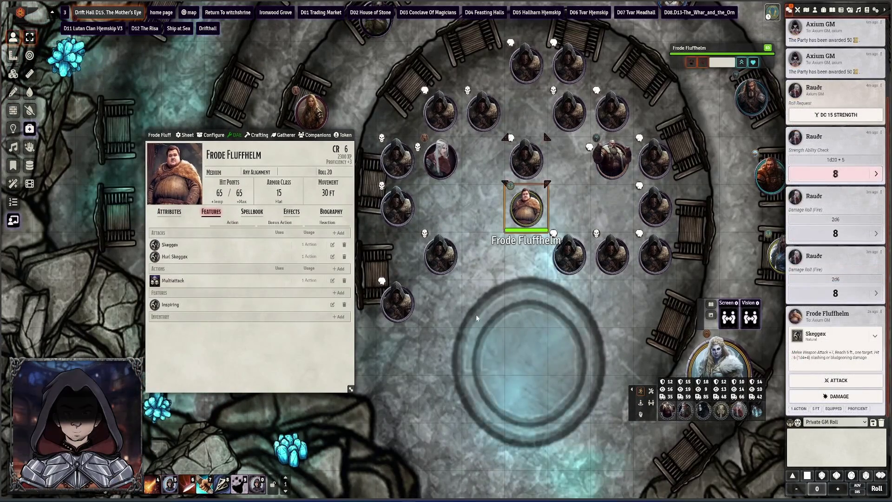
{"action": "left_click", "coordinate": [800, 386]}
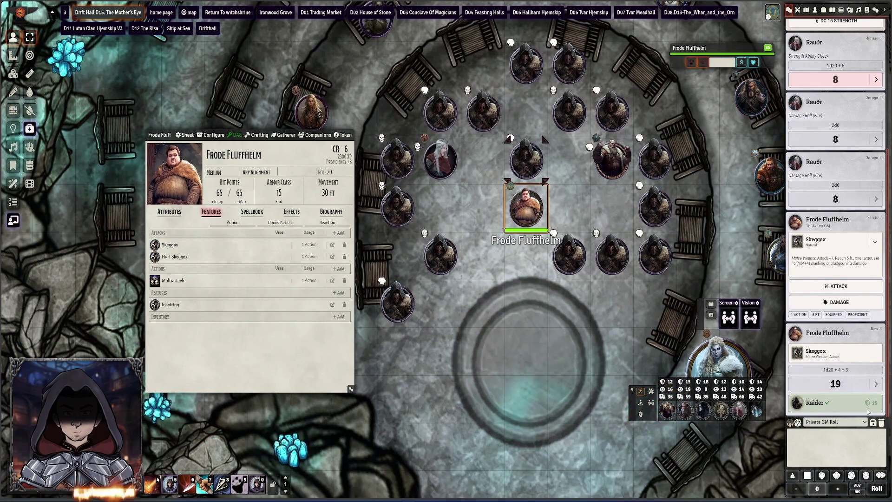
Step: Roll normal Skeggøx damage and apply it to the Raider directly above Frode Fluffhelm on the map
{"action": "left_click", "coordinate": [839, 303]}
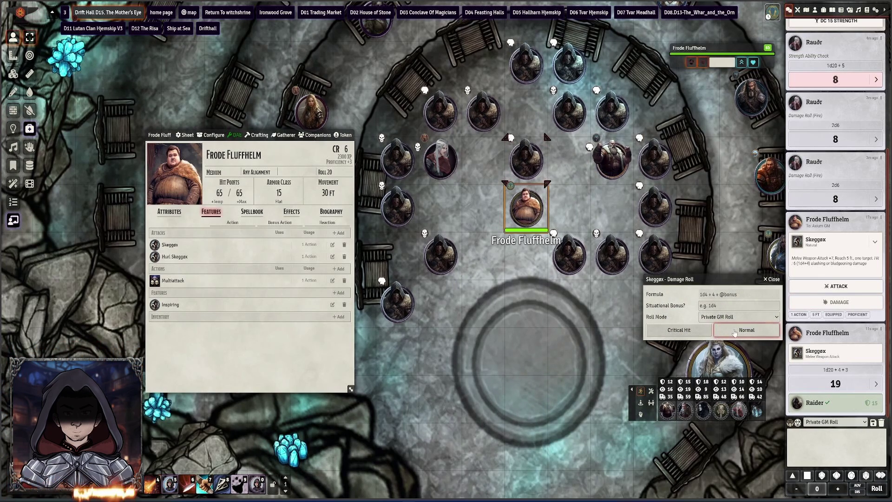
{"action": "key", "text": "Return"}
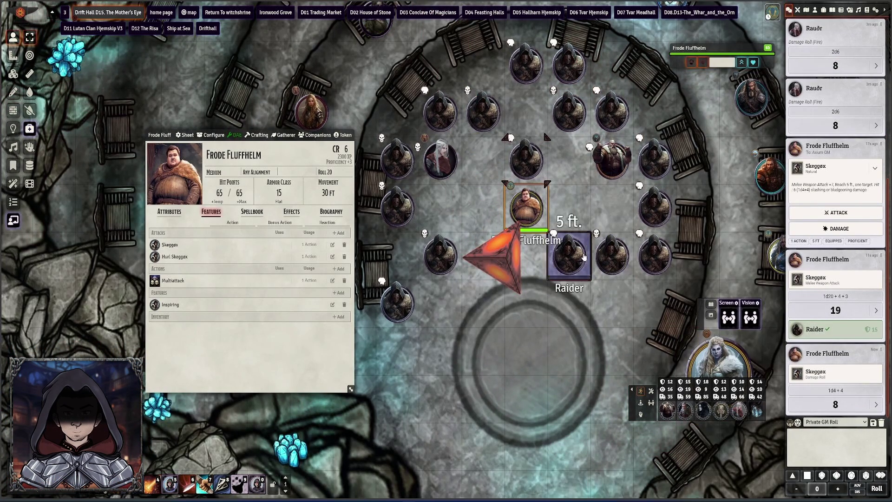
{"action": "left_click", "coordinate": [525, 160]}
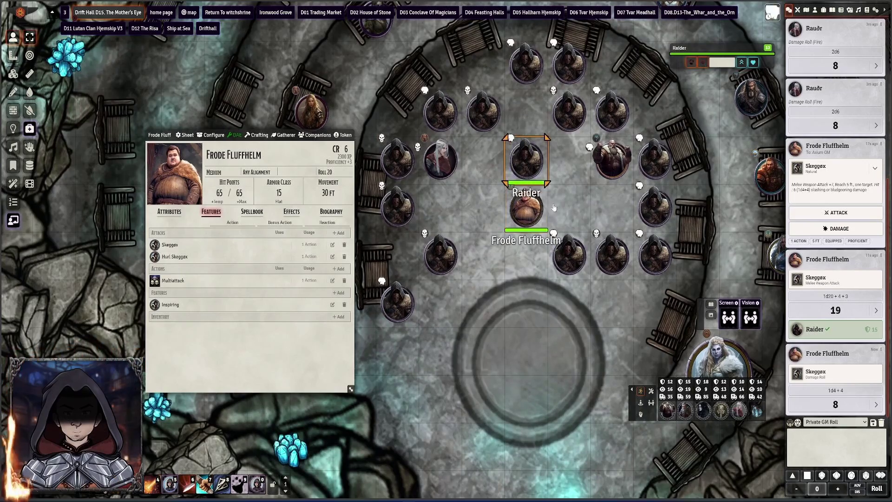
{"action": "right_click", "coordinate": [812, 411]}
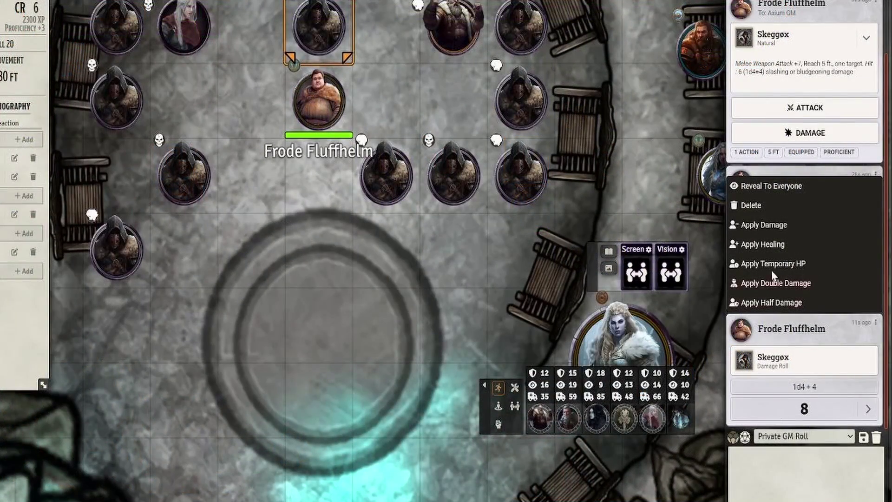
{"action": "left_click", "coordinate": [764, 224]}
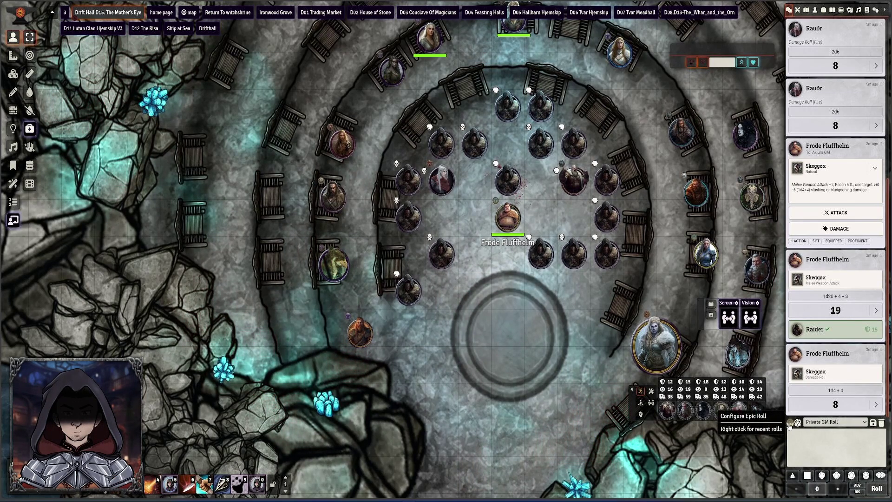
Step: Configure an epic roll with Baldor, Blaidd Gwyndaf, Friða Björn, Hoder Boloke, Rauðr and Xisa as participants
{"action": "left_click", "coordinate": [789, 423]}
{"action": "left_click", "coordinate": [386, 285]}
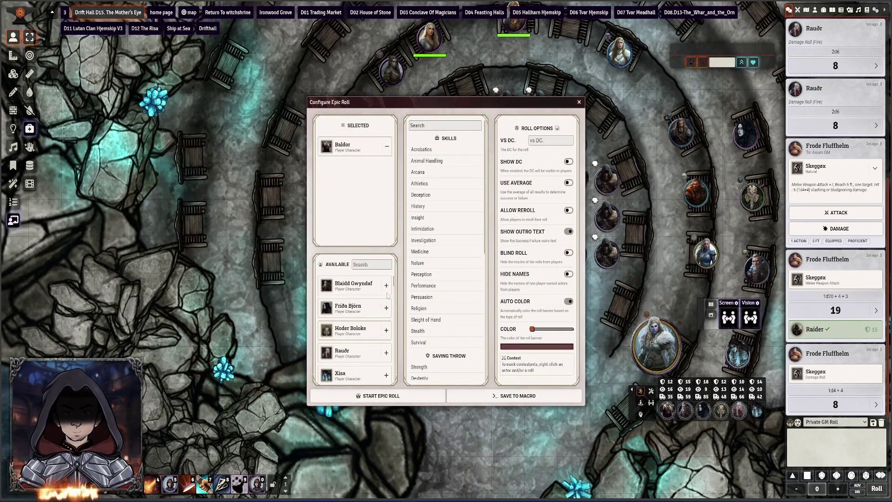
{"action": "left_click", "coordinate": [386, 285]}
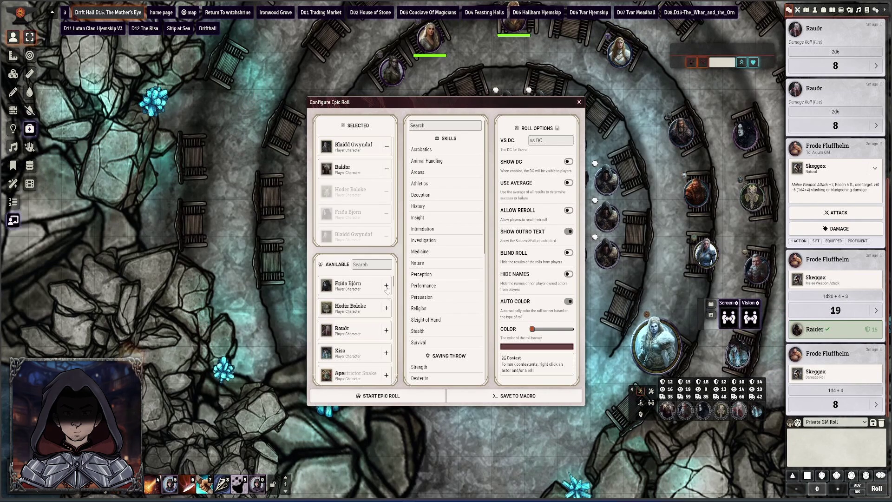
{"action": "left_click", "coordinate": [386, 285]}
{"action": "left_click", "coordinate": [386, 286]}
{"action": "left_click", "coordinate": [386, 286]}
{"action": "left_click", "coordinate": [386, 286]}
Step: Set the epic roll to a DC 15 Constitution saving throw with the DC shown and the average used
{"action": "scroll", "coordinate": [428, 309], "scroll_direction": "down", "scroll_amount": 3}
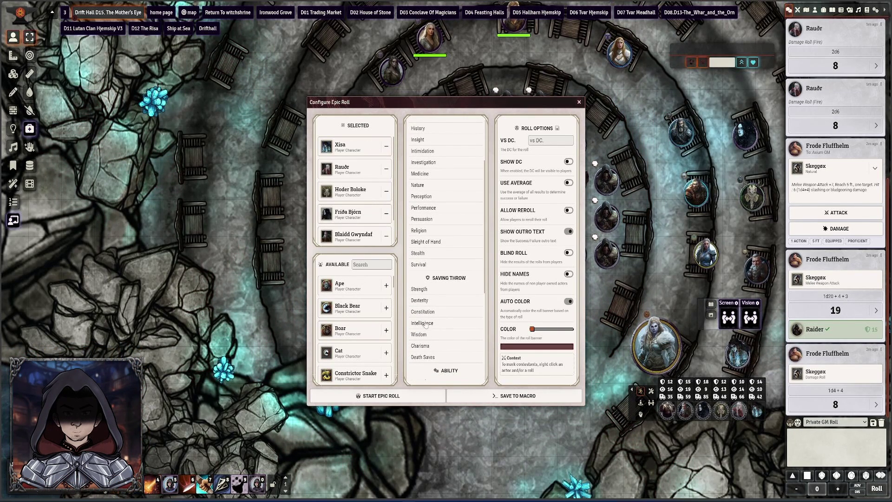
{"action": "left_click", "coordinate": [422, 312]}
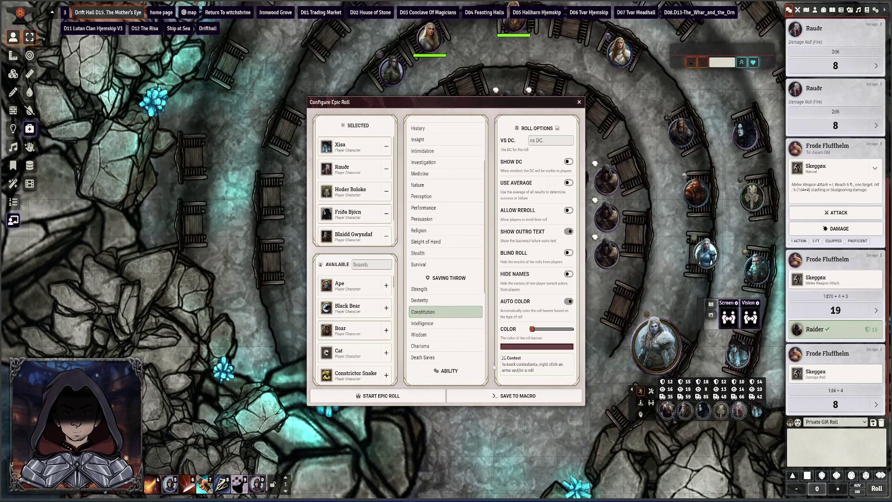
{"action": "left_click", "coordinate": [568, 161]}
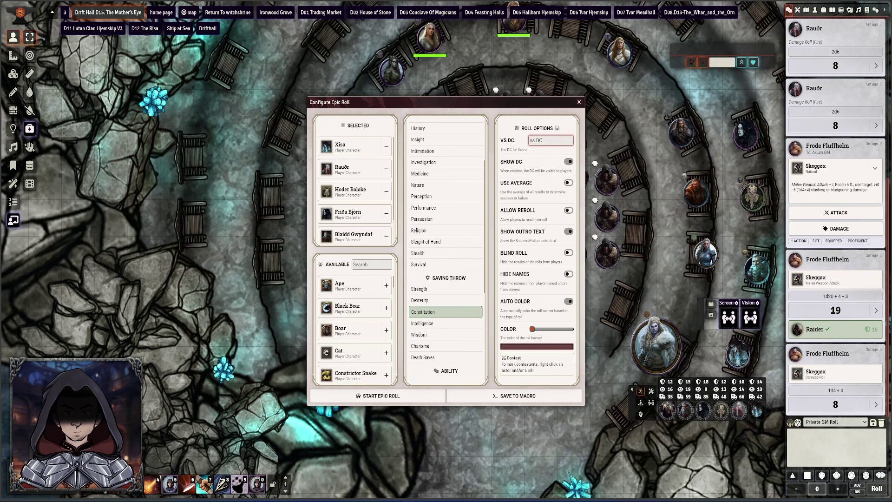
{"action": "type", "text": "15"}
{"action": "left_click", "coordinate": [568, 183]}
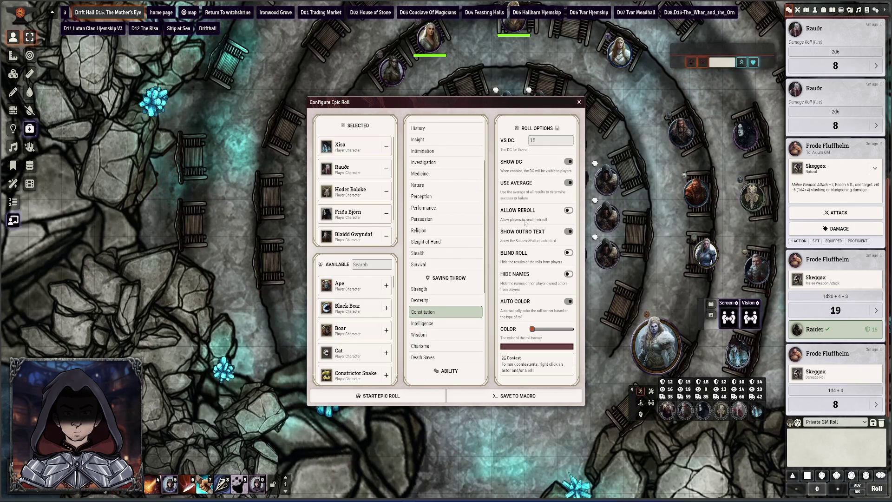
Step: Start the epic roll and roll the Constitution saving throws for the party members
{"action": "left_click", "coordinate": [411, 396]}
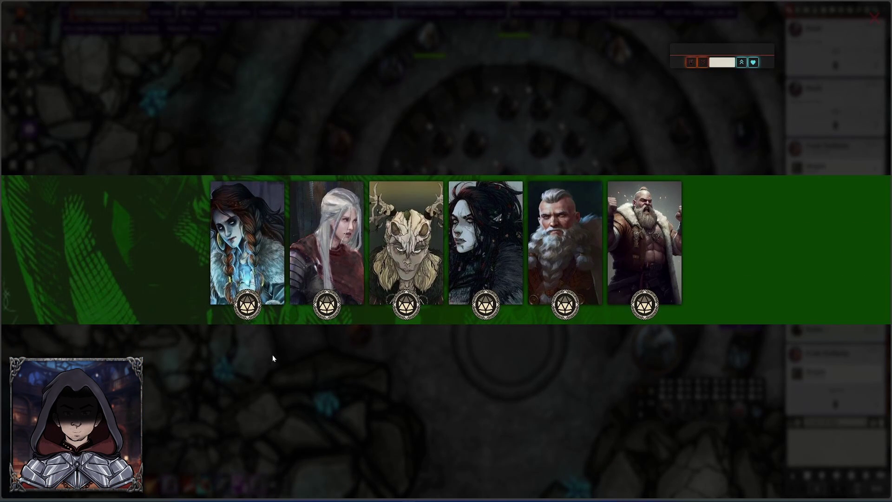
{"action": "mouse_move", "coordinate": [245, 307]}
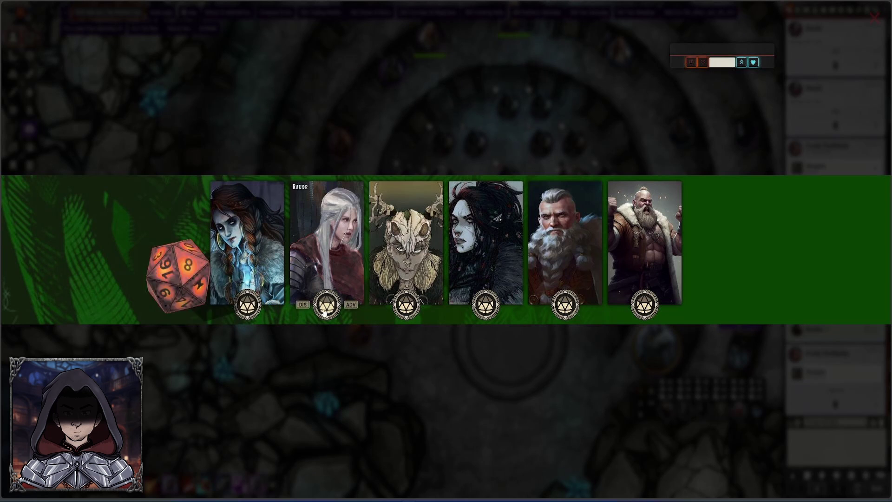
{"action": "left_click", "coordinate": [405, 312]}
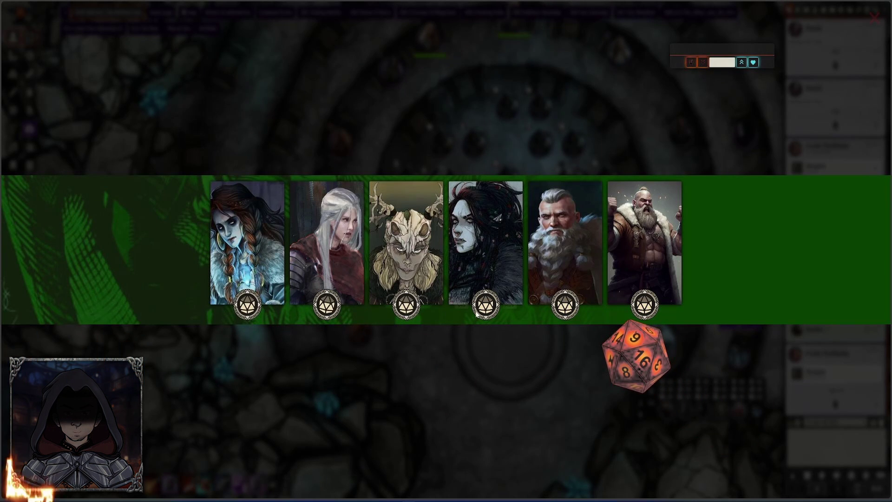